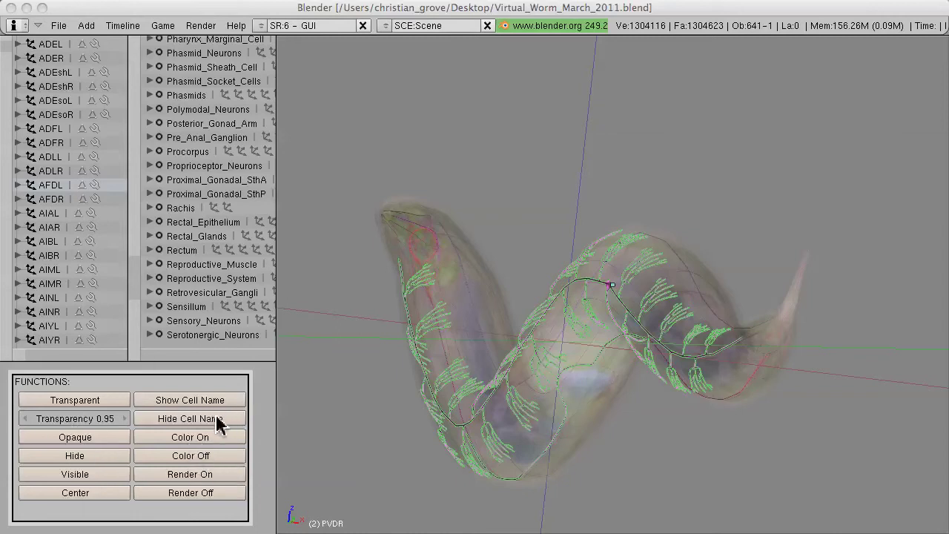
- Focus Blender, zoom in on the worm, and orbit around the neuron's curve point
click(184, 407)
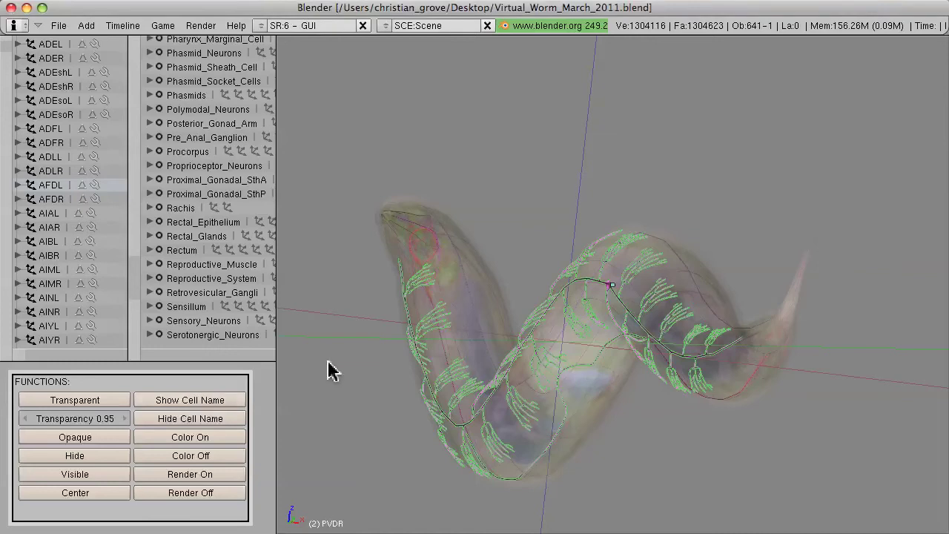
scroll(613, 323, up, 1)
scroll(612, 323, up, 1)
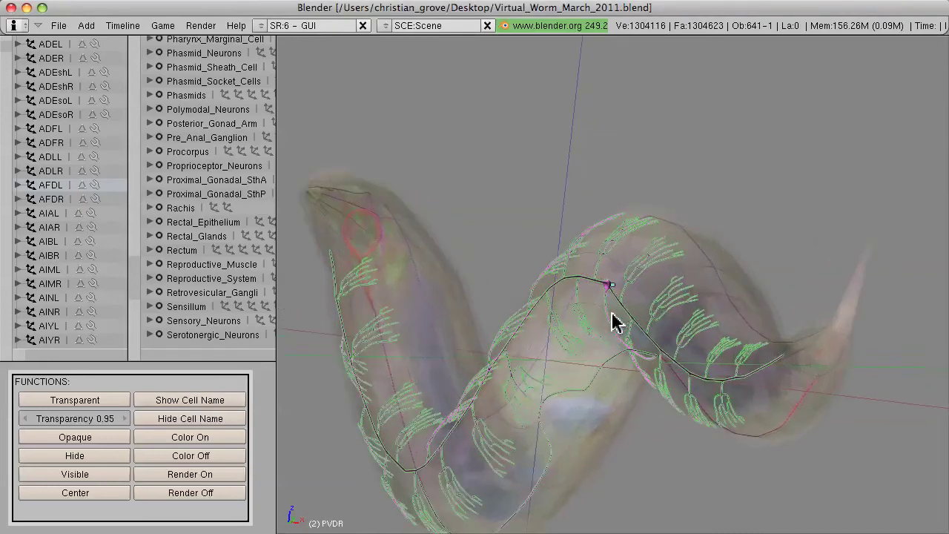
scroll(612, 322, up, 2)
scroll(612, 323, up, 1)
scroll(612, 323, up, 1)
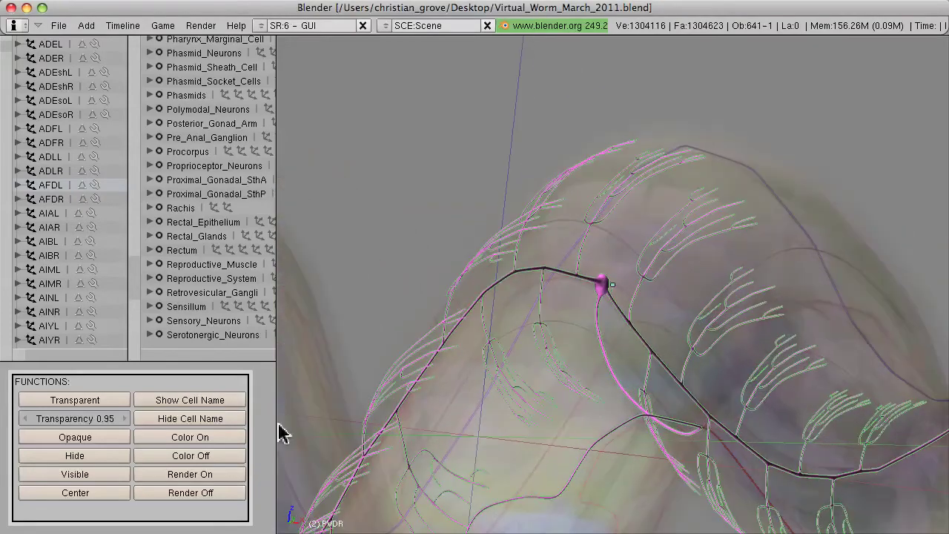
click(236, 404)
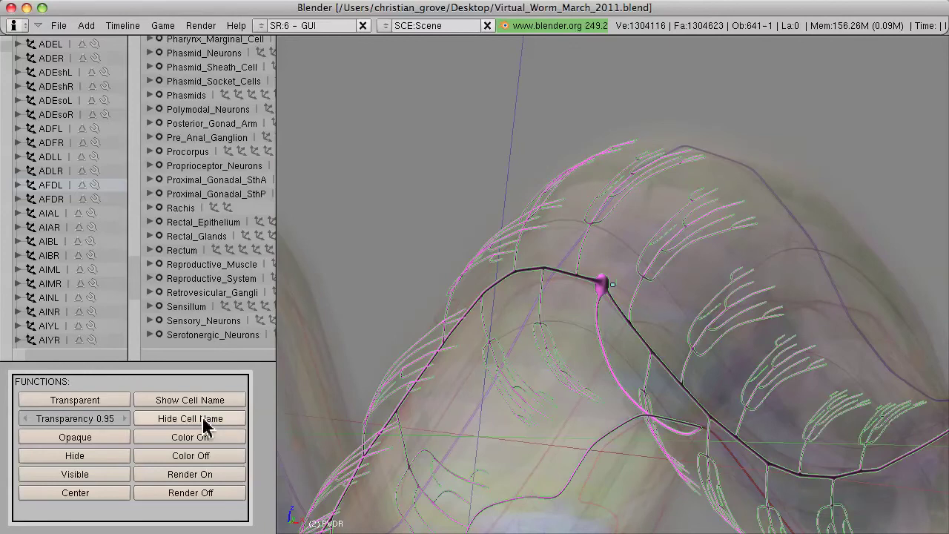
mouse_move(629, 256)
middle_down()
mouse_move(623, 286)
mouse_move(627, 229)
middle_up()
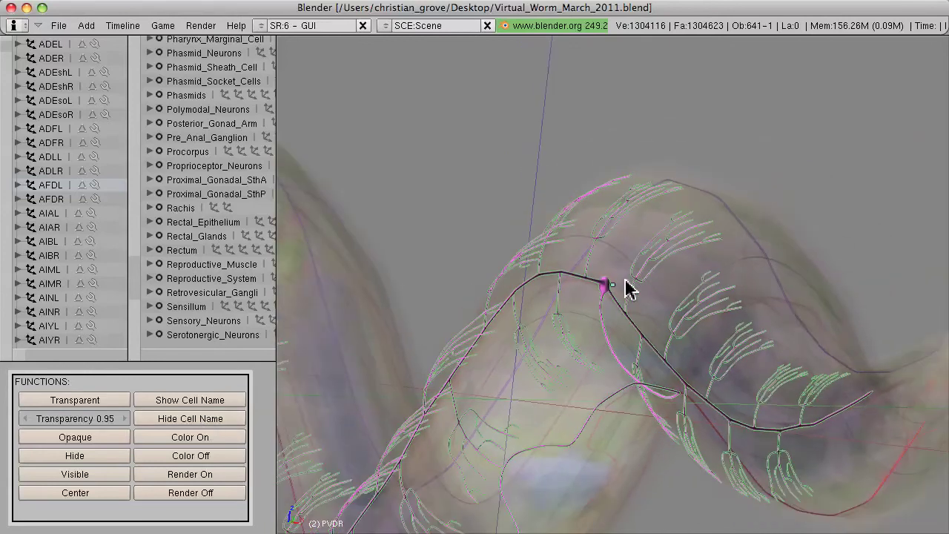
- Make the neuron cells transparent and view the worm from a straight side angle
click(109, 401)
middle_drag(549, 309, 548, 310)
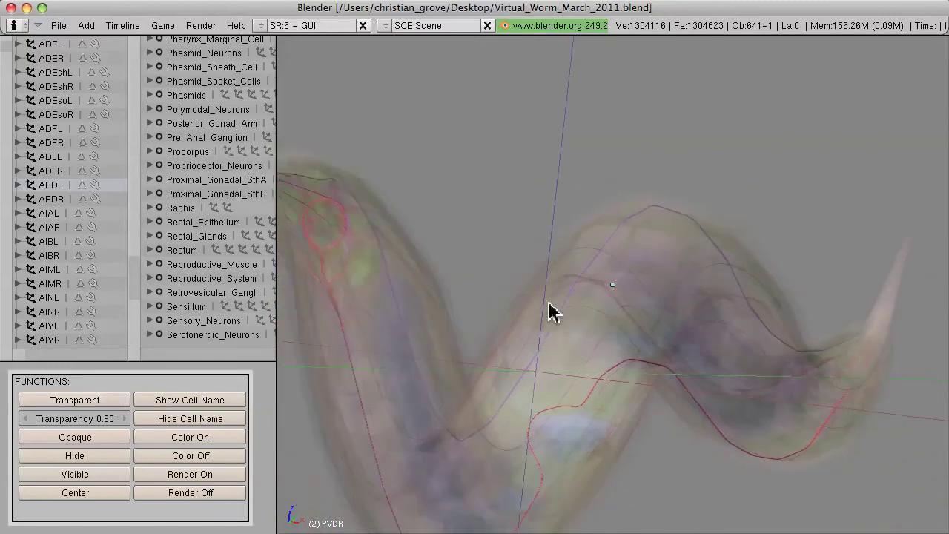
key(KP_3)
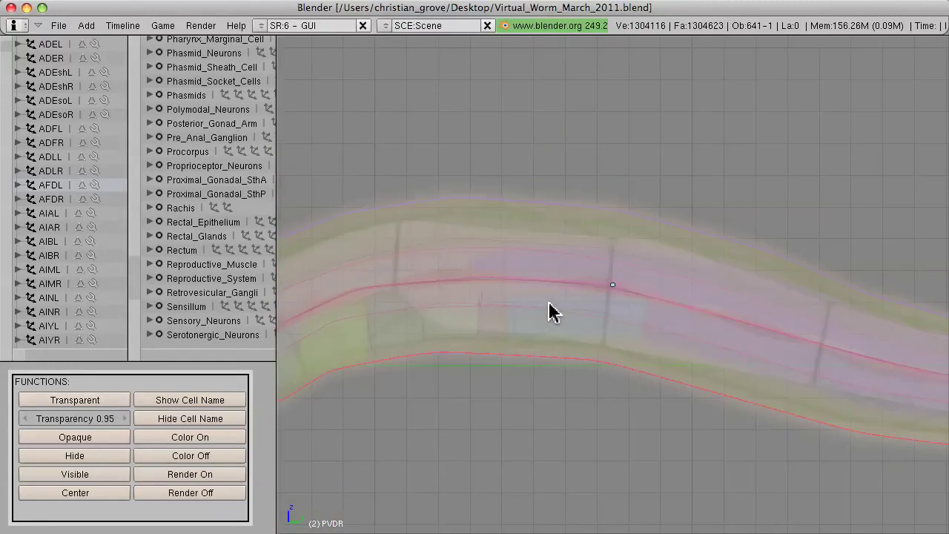
key(a)
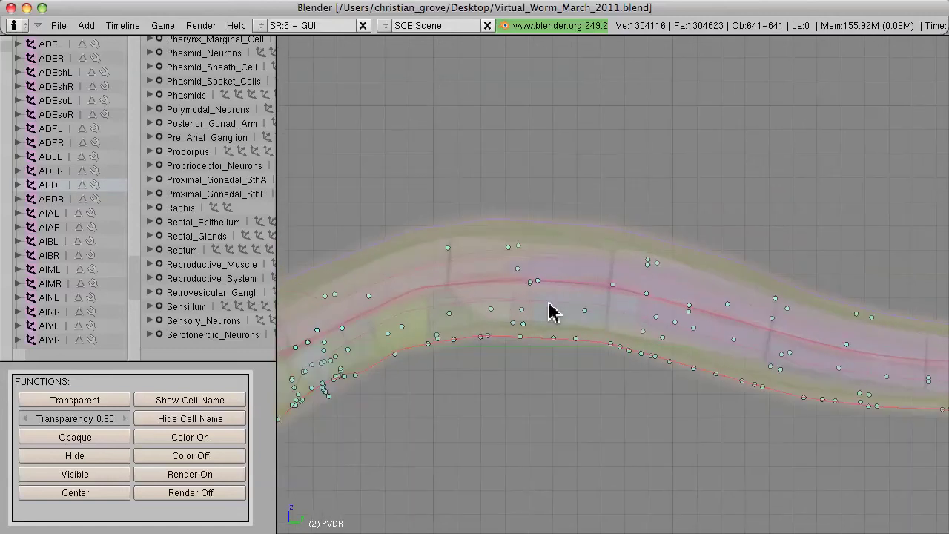
key(a)
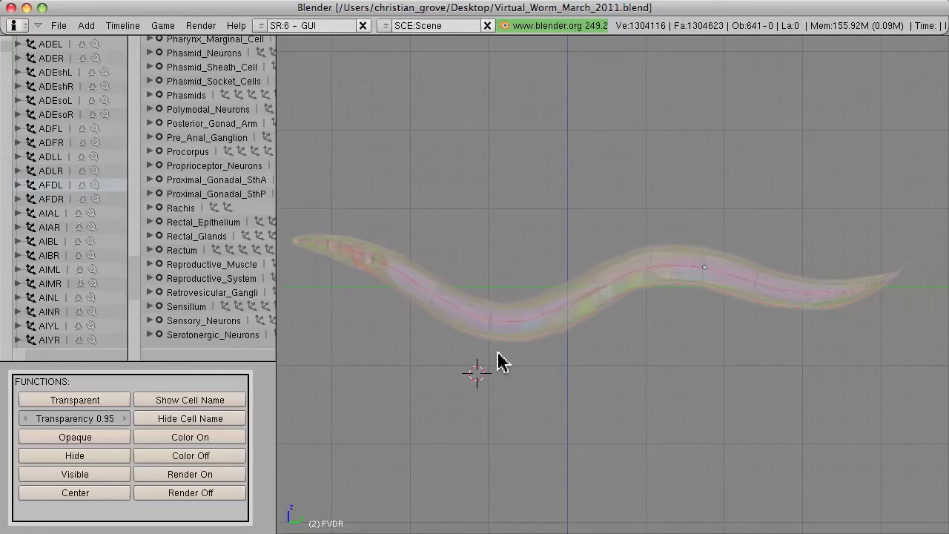
middle_drag(476, 296, 612, 275)
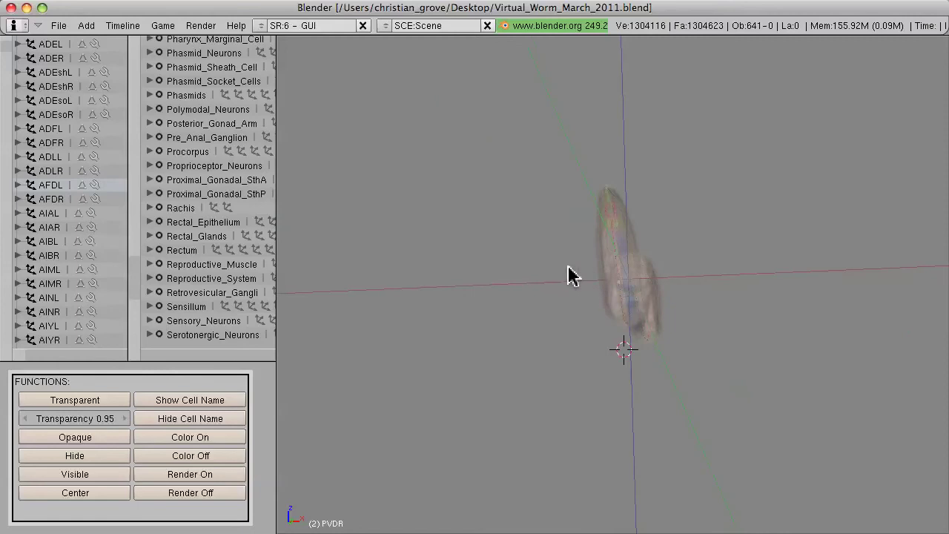
mouse_move(567, 271)
middle_down()
mouse_move(519, 275)
mouse_move(424, 310)
mouse_move(521, 297)
mouse_move(610, 333)
middle_up()
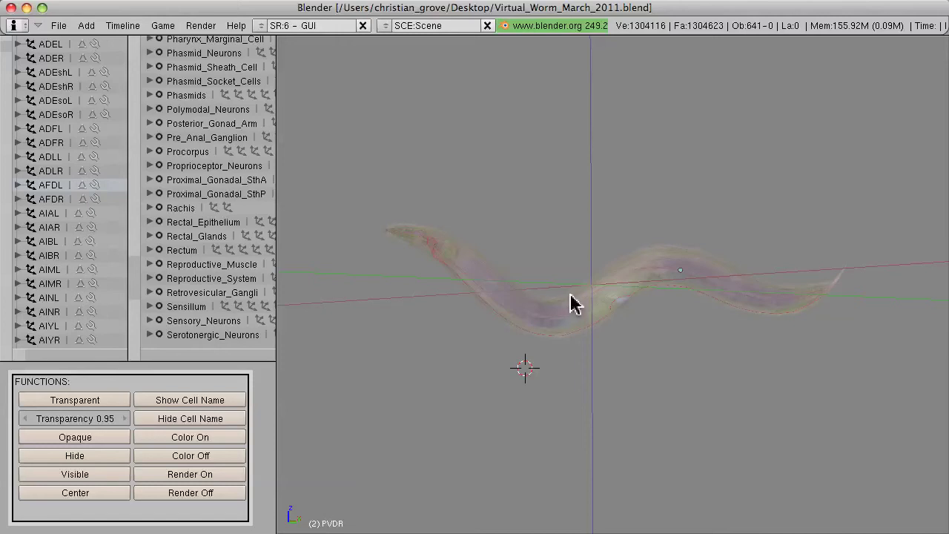
mouse_move(541, 303)
middle_down()
mouse_move(524, 312)
mouse_move(534, 324)
mouse_move(569, 309)
middle_up()
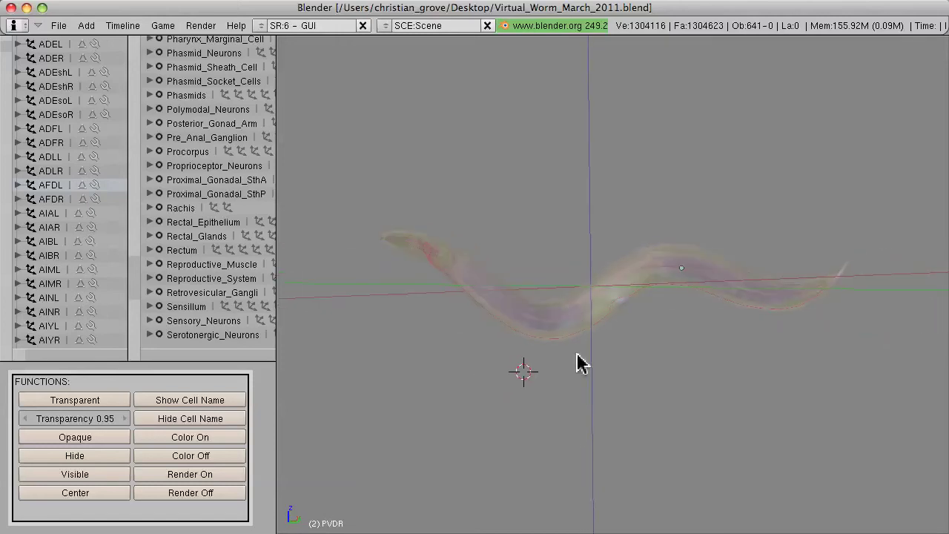
scroll(582, 367, up, 1)
scroll(582, 367, up, 1)
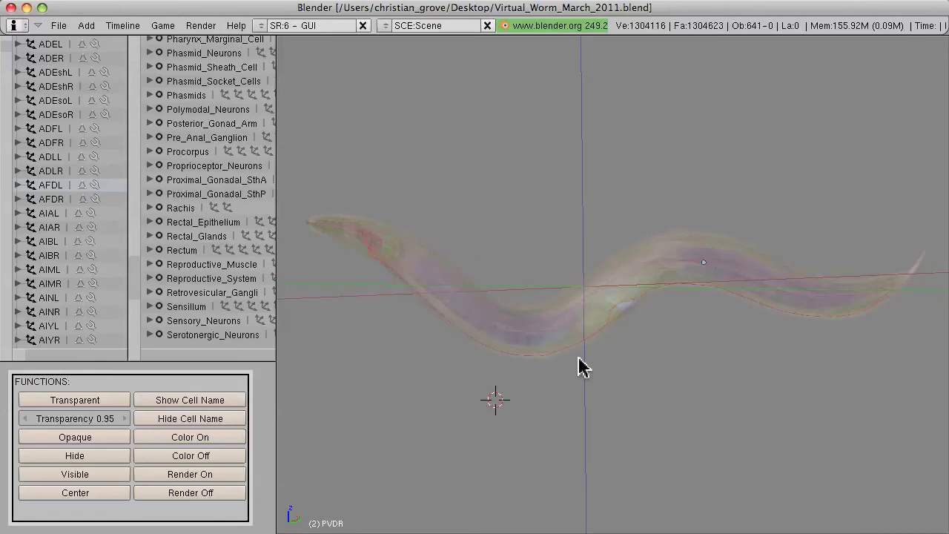
scroll(564, 344, up, 1)
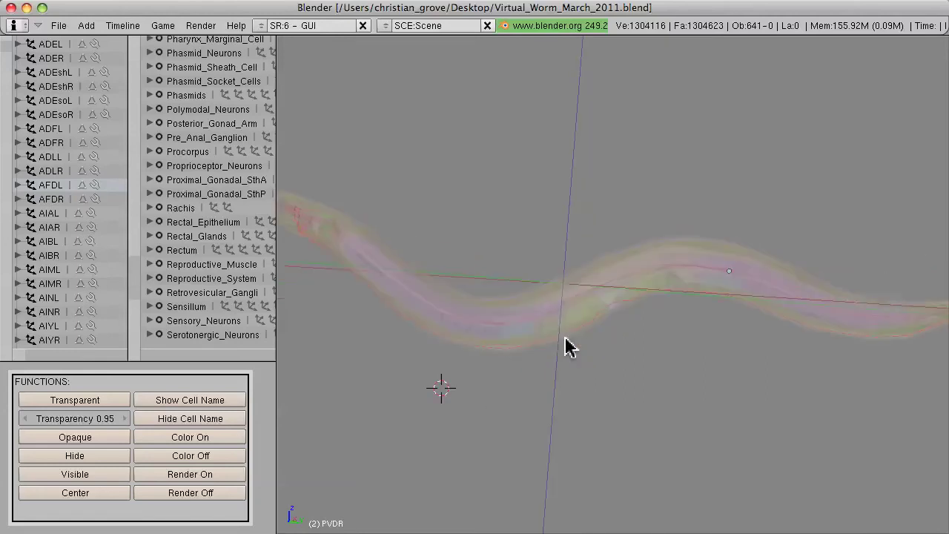
scroll(593, 345, down, 1)
scroll(595, 345, down, 1)
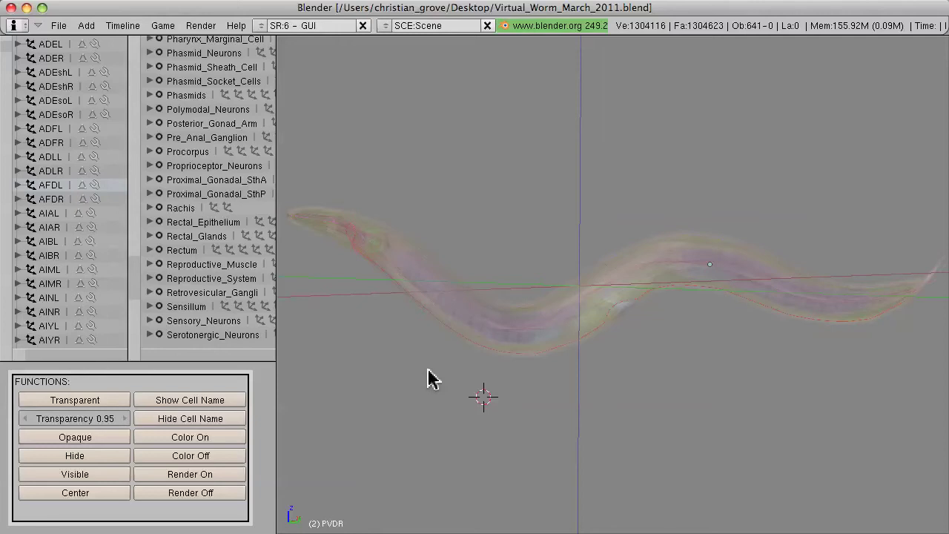
- With all cells selected, apply Color Off, then deselect and orbit the grey worm
key(a)
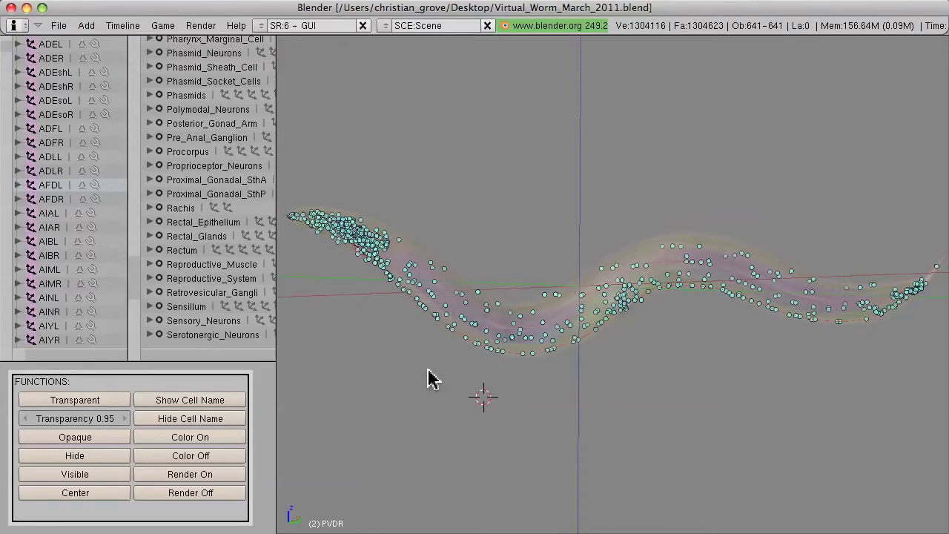
click(231, 456)
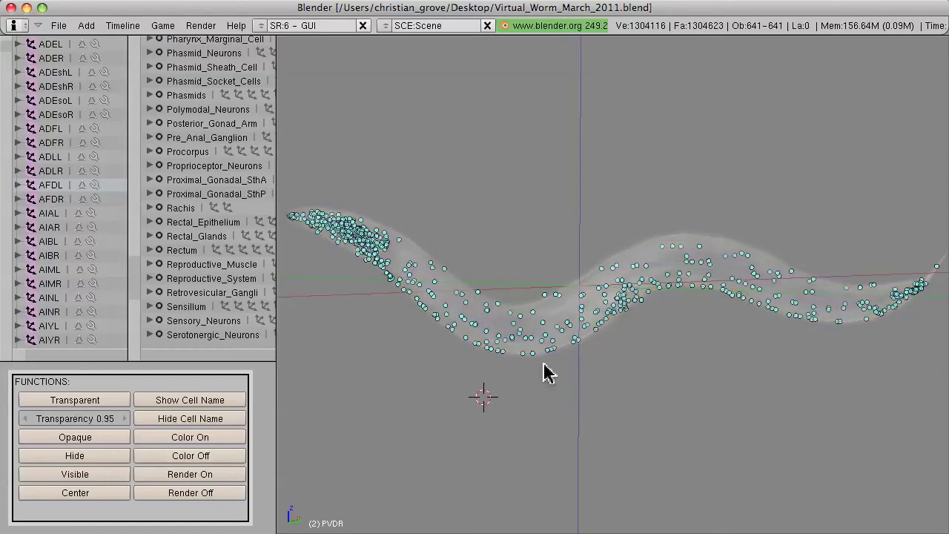
key(a)
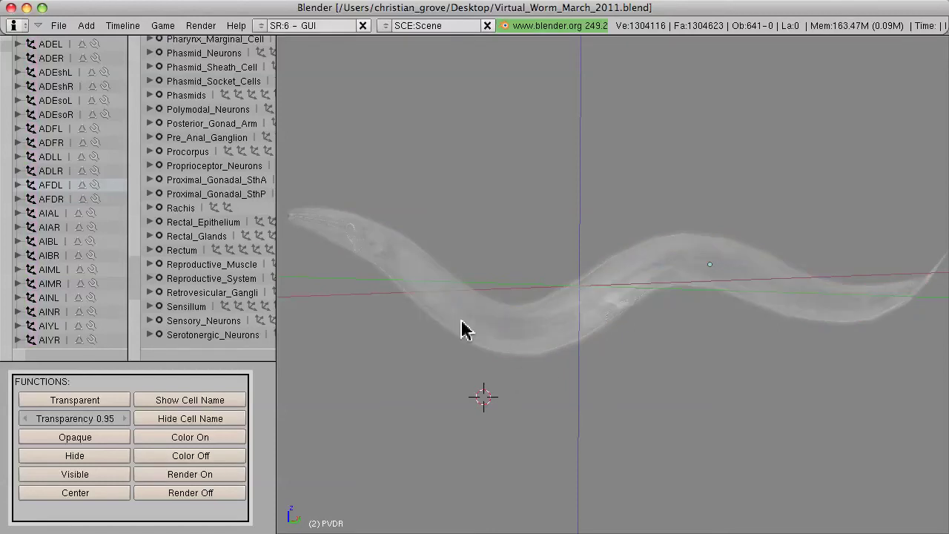
mouse_move(568, 289)
middle_down()
mouse_move(600, 286)
mouse_move(600, 301)
mouse_move(564, 341)
mouse_move(407, 356)
mouse_move(500, 335)
middle_up()
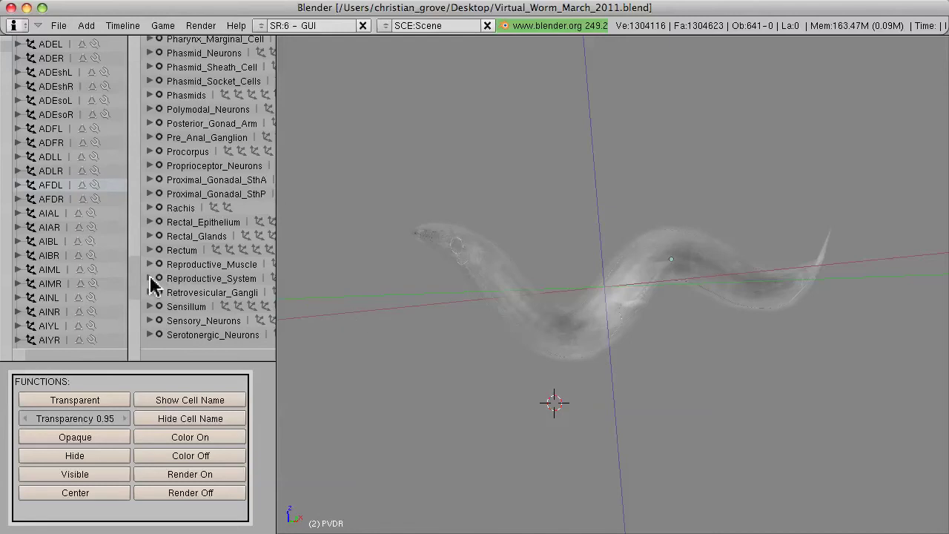
- Expand Reproductive_System in the Outliner and make Distal_Tip_Cell_A the active object
click(150, 279)
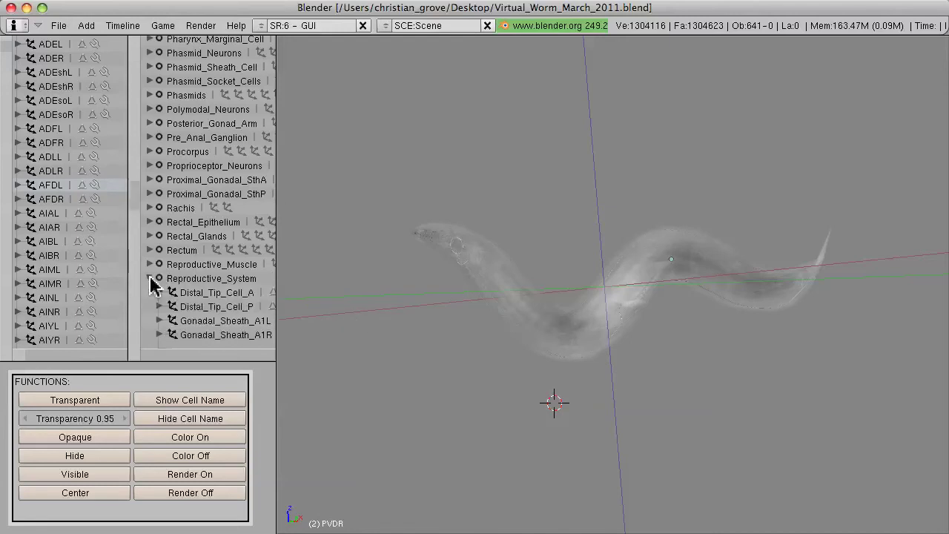
scroll(150, 284, down, 3)
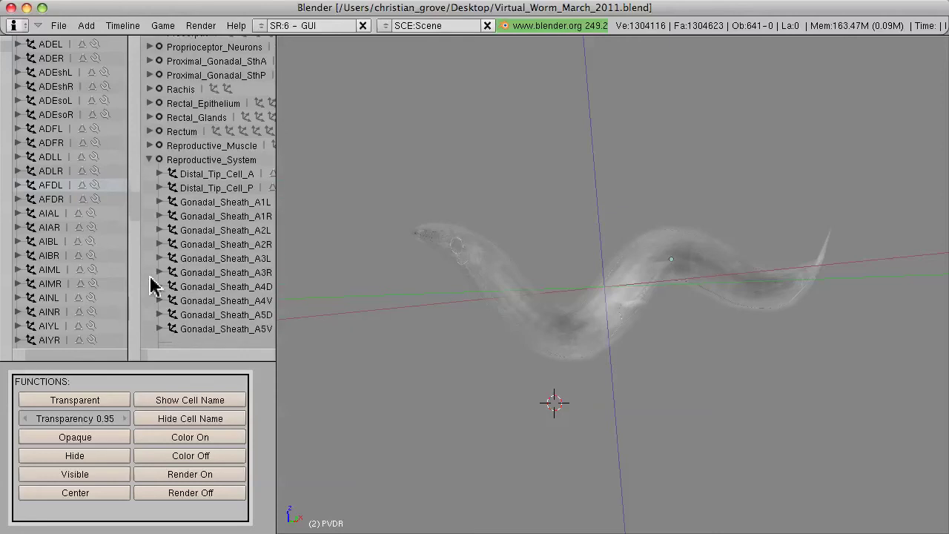
scroll(150, 284, down, 2)
scroll(150, 284, down, 5)
scroll(150, 284, down, 2)
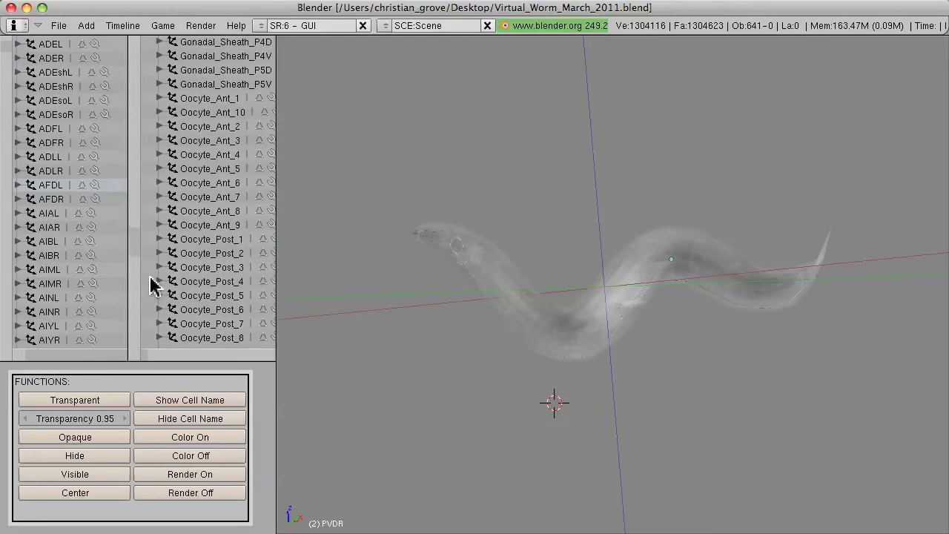
scroll(149, 284, up, 4)
scroll(150, 284, up, 3)
scroll(150, 284, up, 3)
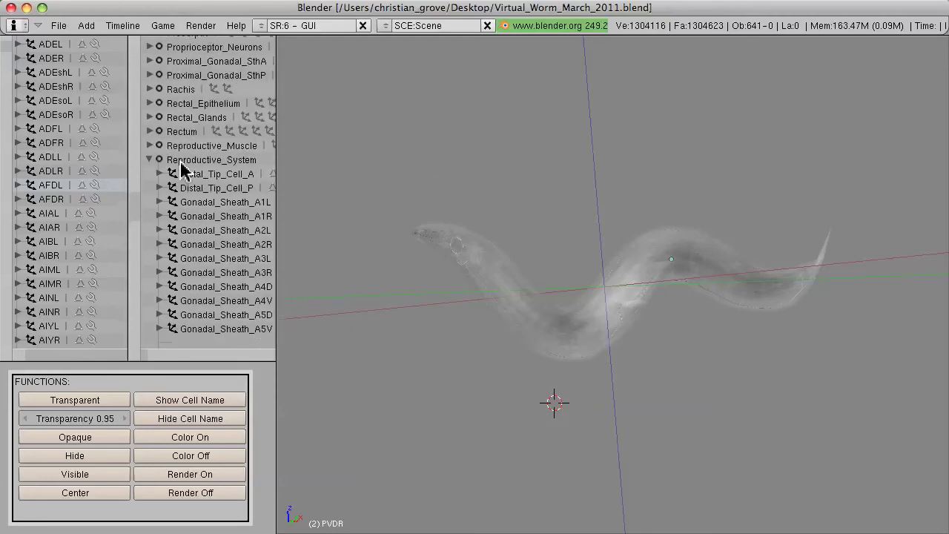
click(173, 182)
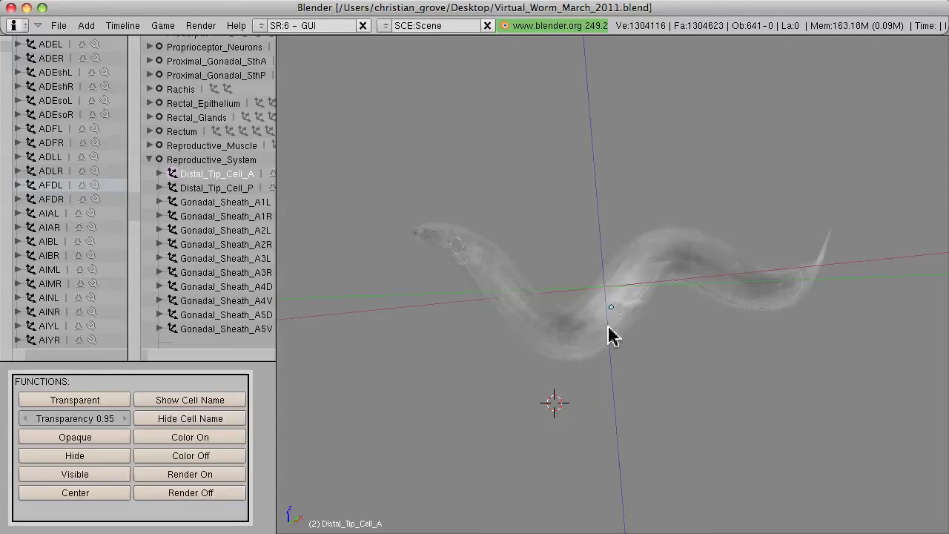
- Select all Reproductive_System cells via Shift+G Objects in Same Group
key(shift+g)
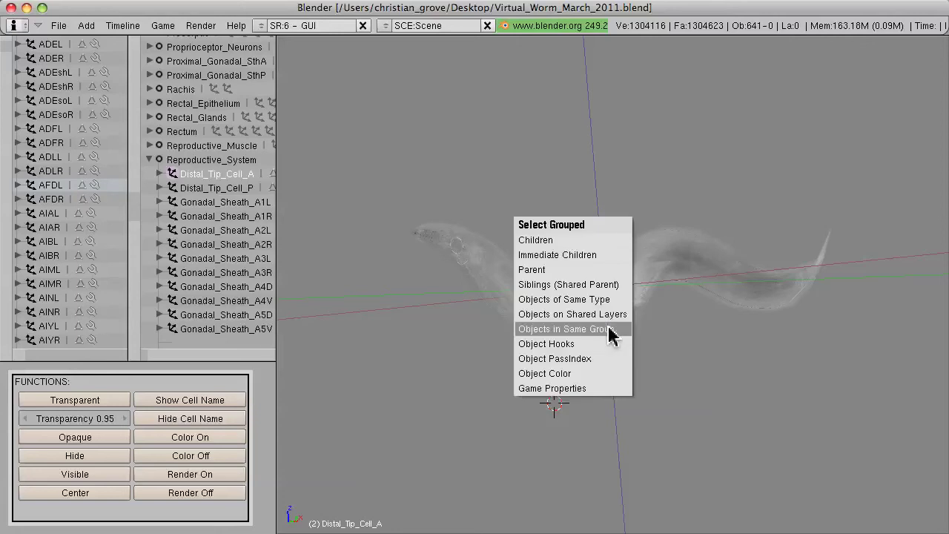
click(609, 335)
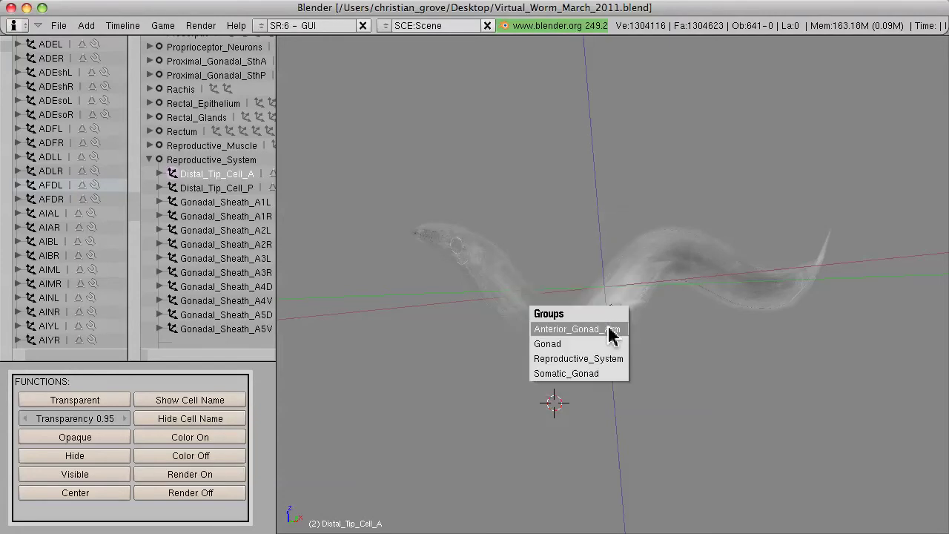
click(611, 360)
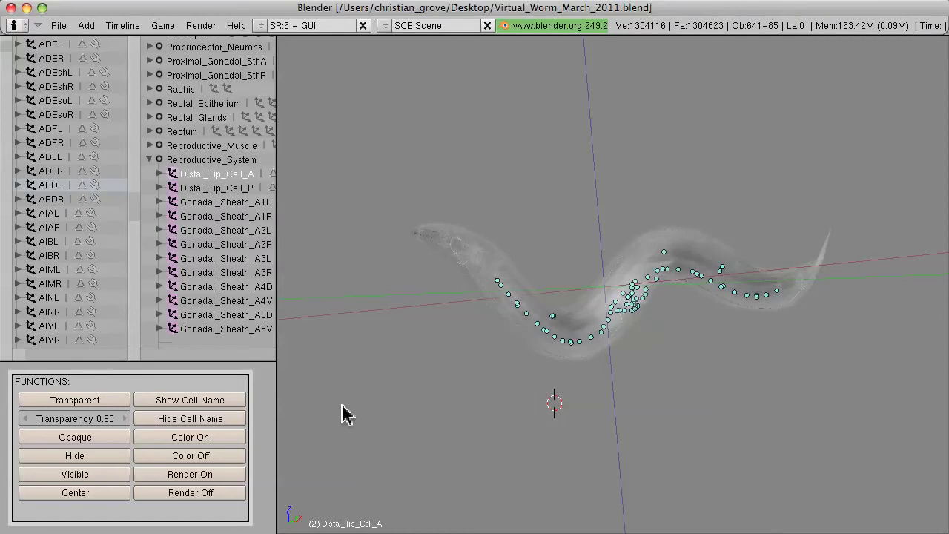
click(235, 439)
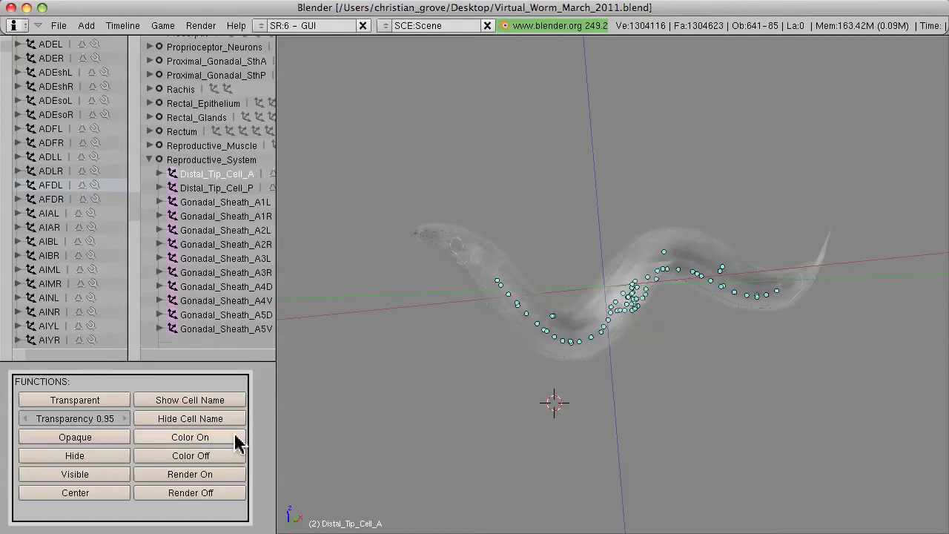
click(123, 439)
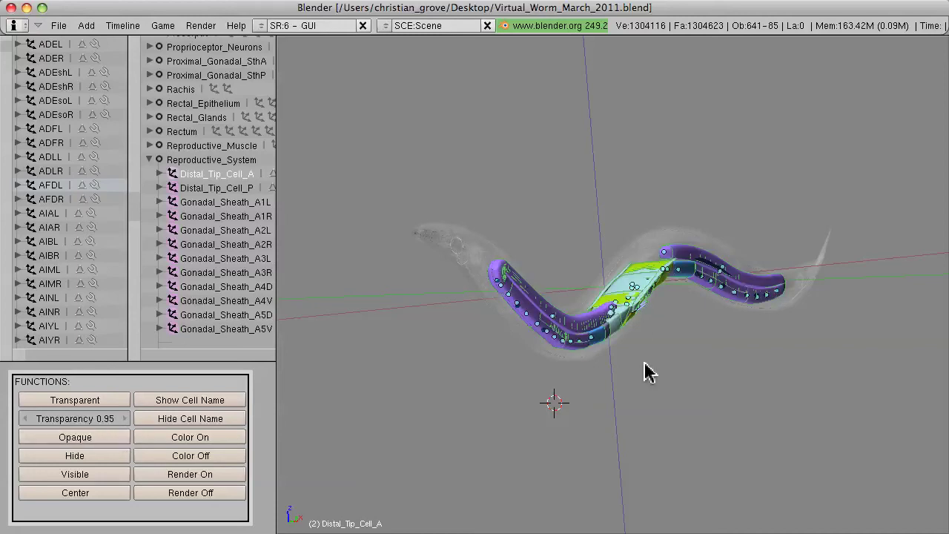
key(a)
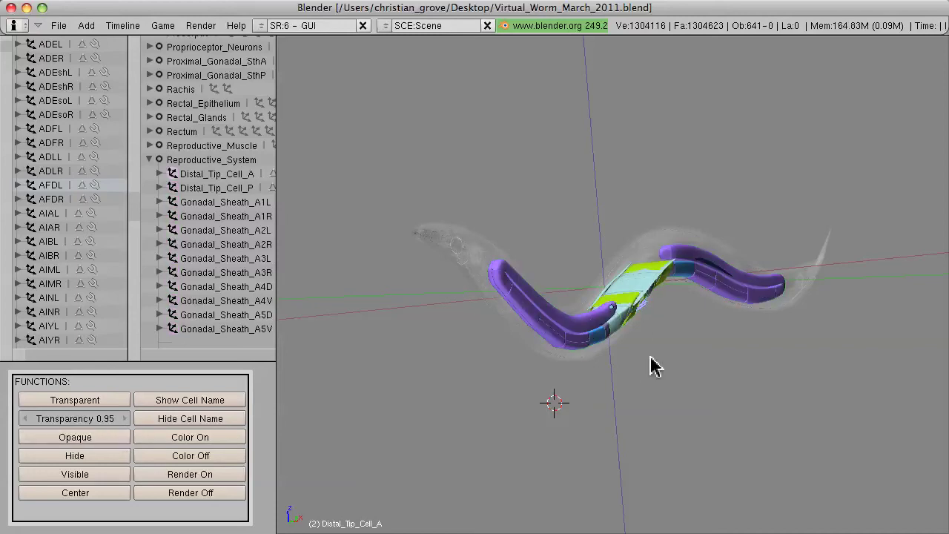
mouse_move(610, 297)
middle_down()
mouse_move(586, 274)
mouse_move(581, 348)
mouse_move(646, 348)
mouse_move(785, 320)
middle_up()
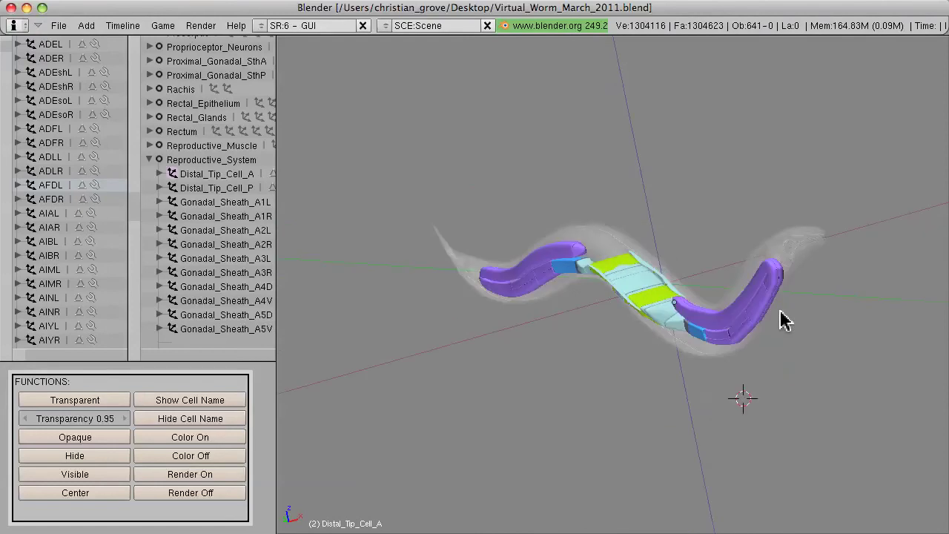
mouse_move(759, 271)
middle_down()
mouse_move(703, 227)
mouse_move(547, 170)
mouse_move(455, 240)
middle_up()
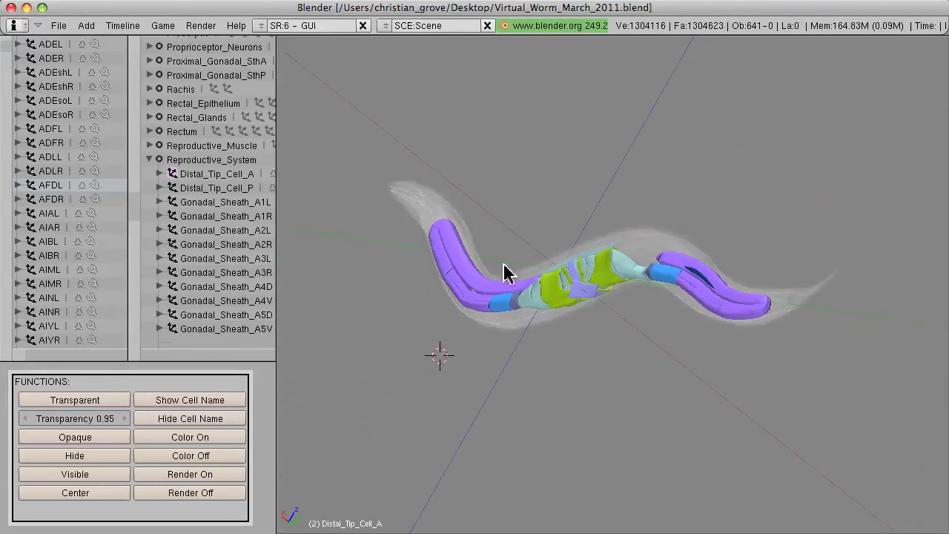
mouse_move(504, 273)
middle_down()
mouse_move(557, 273)
mouse_move(601, 215)
mouse_move(581, 167)
mouse_move(597, 237)
middle_up()
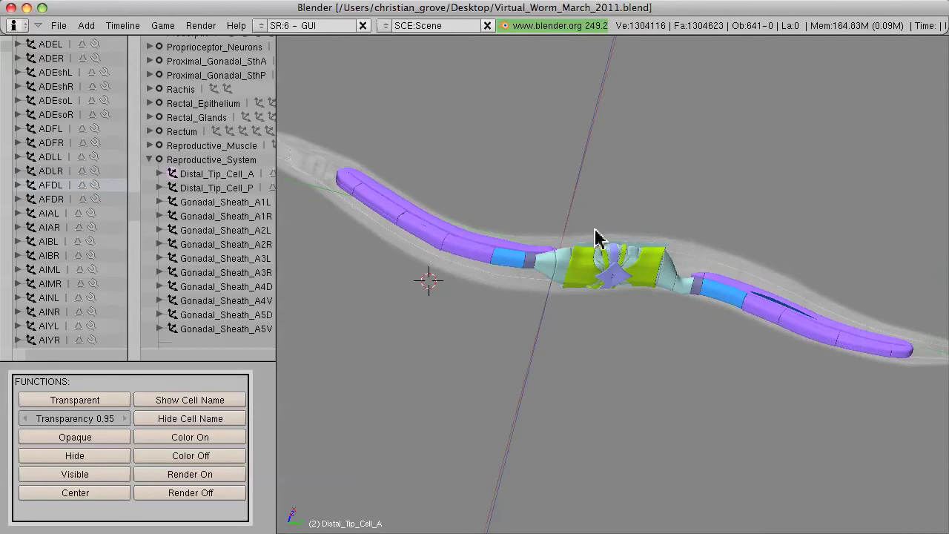
key(KP_3)
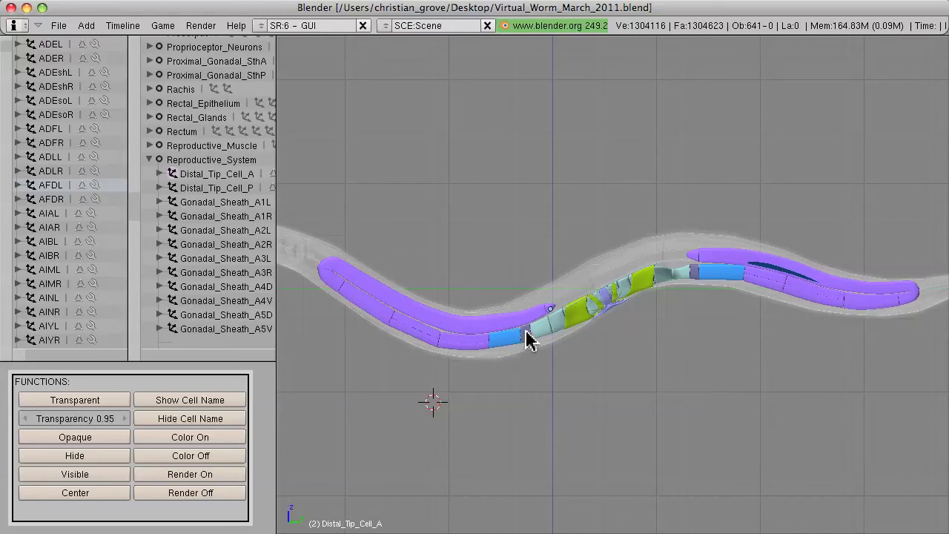
scroll(553, 364, up, 2)
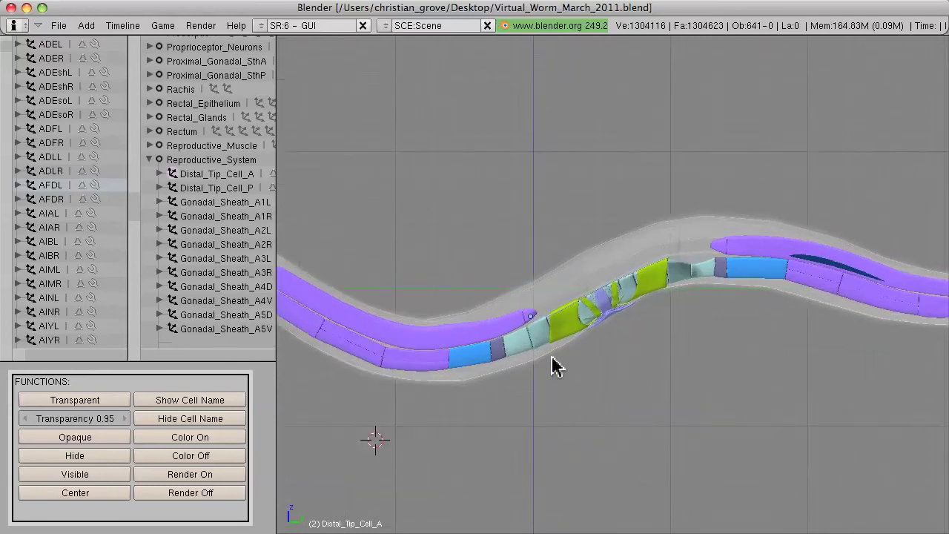
scroll(553, 364, up, 2)
scroll(555, 365, up, 2)
mouse_move(582, 383)
middle_down()
mouse_move(579, 233)
mouse_move(619, 255)
middle_up()
scroll(693, 167, up, 2)
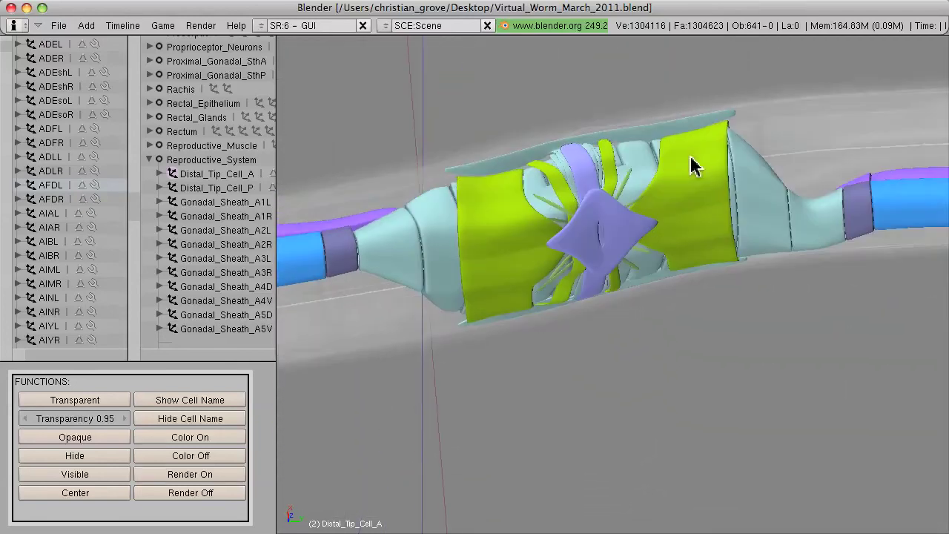
scroll(603, 256, up, 2)
mouse_move(604, 261)
middle_down()
mouse_move(509, 271)
mouse_move(514, 254)
middle_up()
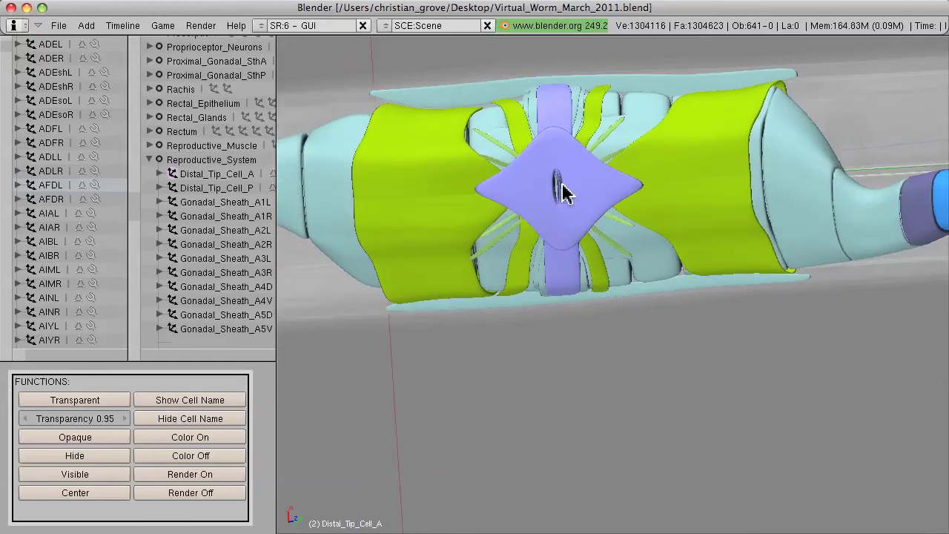
mouse_move(563, 204)
middle_down()
mouse_move(515, 222)
mouse_move(526, 244)
mouse_move(555, 255)
mouse_move(562, 313)
middle_up()
scroll(561, 312, down, 2)
scroll(561, 313, down, 2)
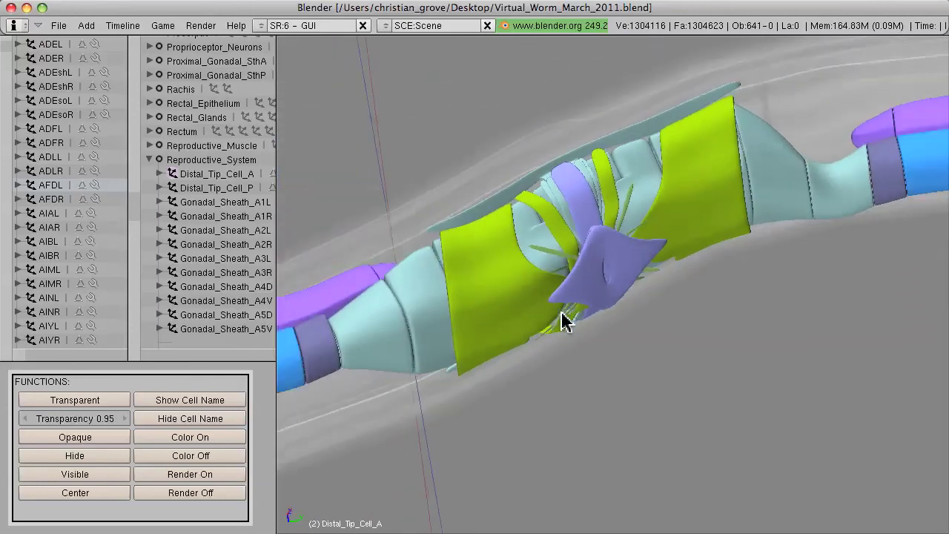
scroll(562, 313, down, 2)
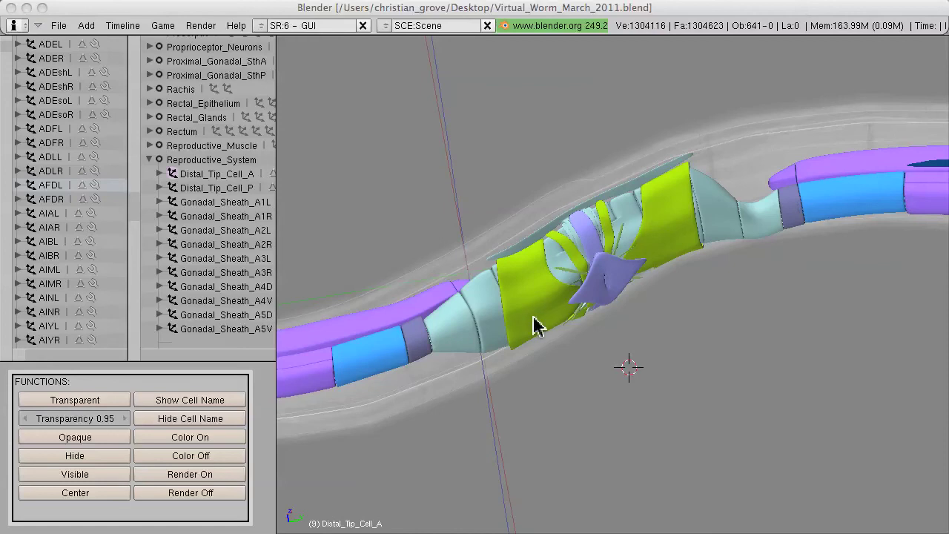
click(602, 221)
mouse_move(648, 345)
middle_down()
mouse_move(610, 277)
mouse_move(545, 309)
mouse_move(642, 338)
mouse_move(653, 403)
mouse_move(670, 417)
mouse_move(615, 364)
middle_up()
scroll(565, 283, down, 1)
scroll(568, 276, down, 1)
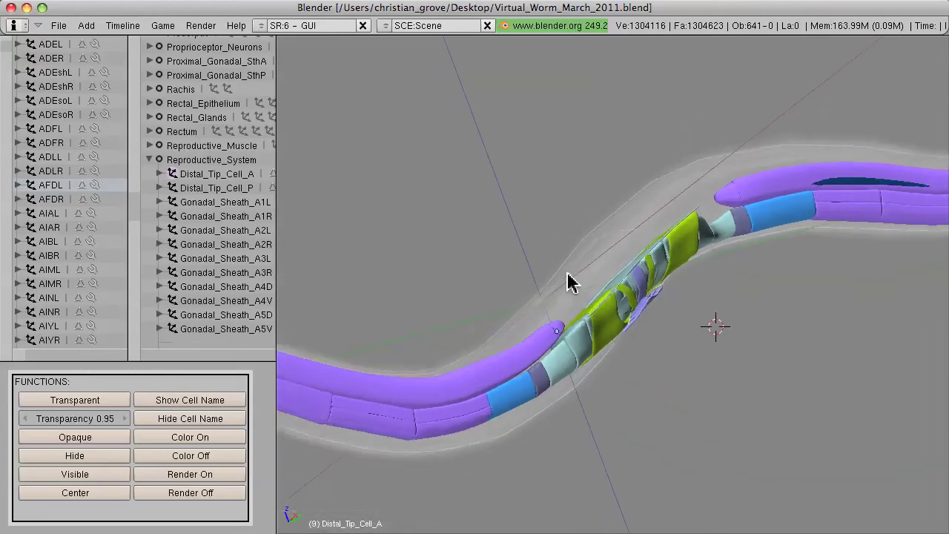
scroll(568, 276, down, 2)
- Apply Color Off to all objects, then deselect and switch to a side view
key(a)
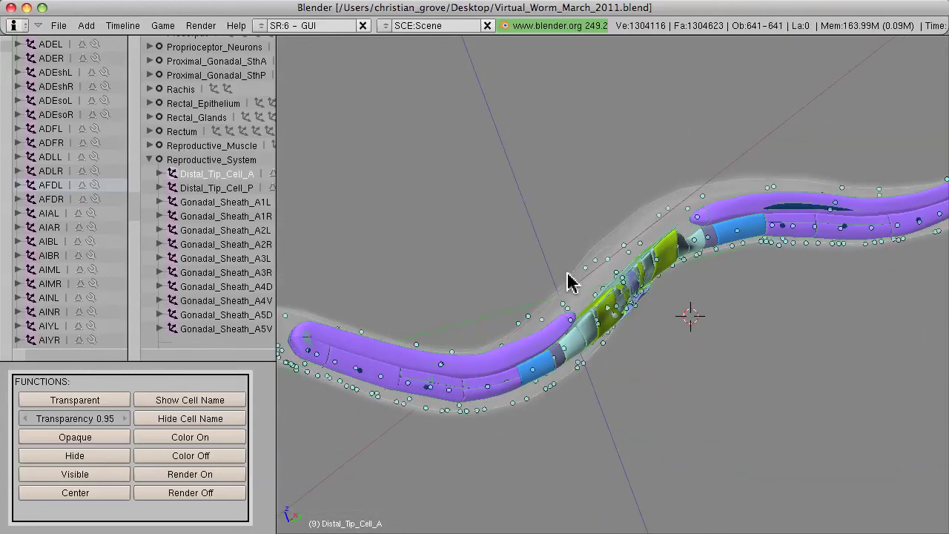
click(169, 462)
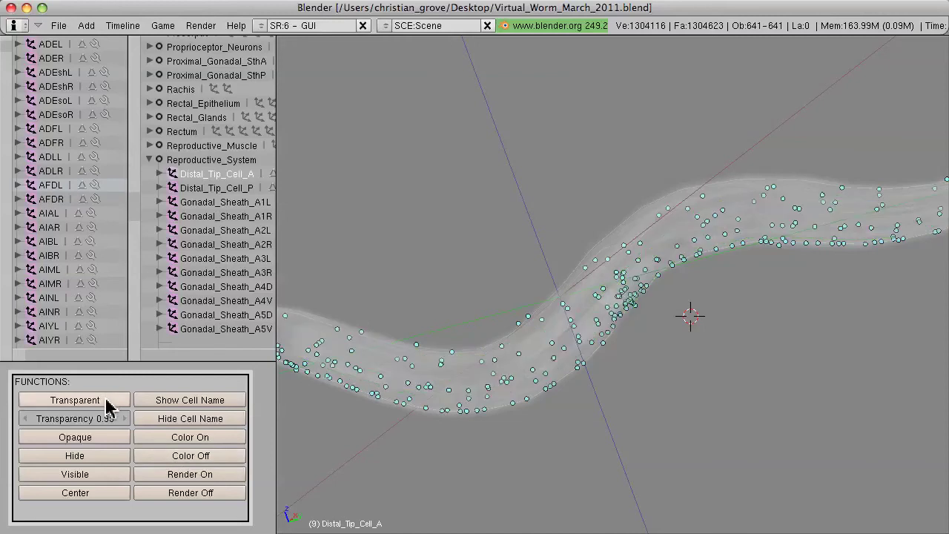
middle_drag(568, 319, 571, 317)
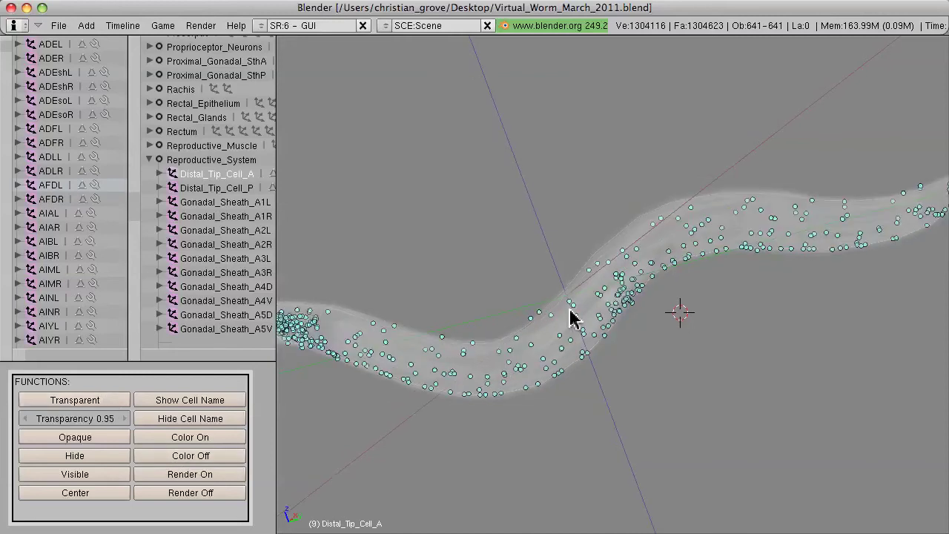
key(h)
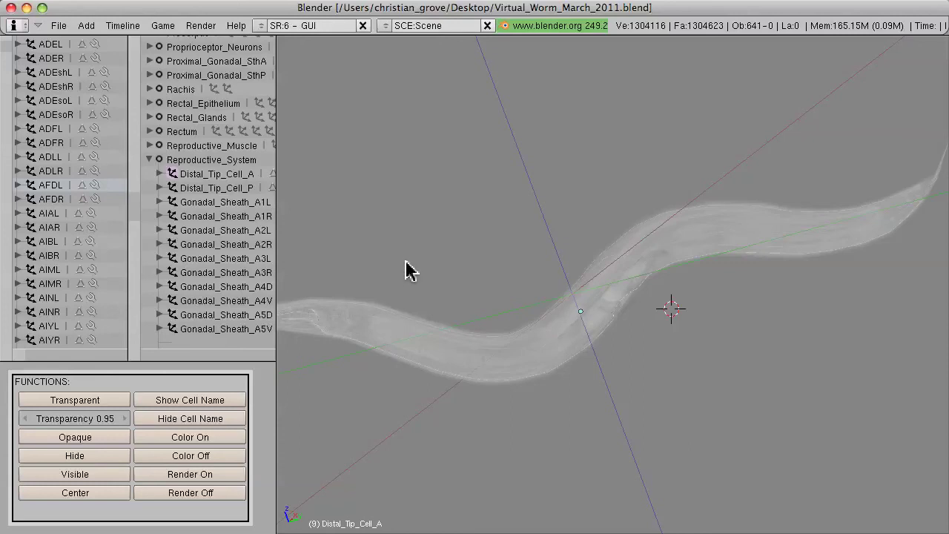
key(KP_3)
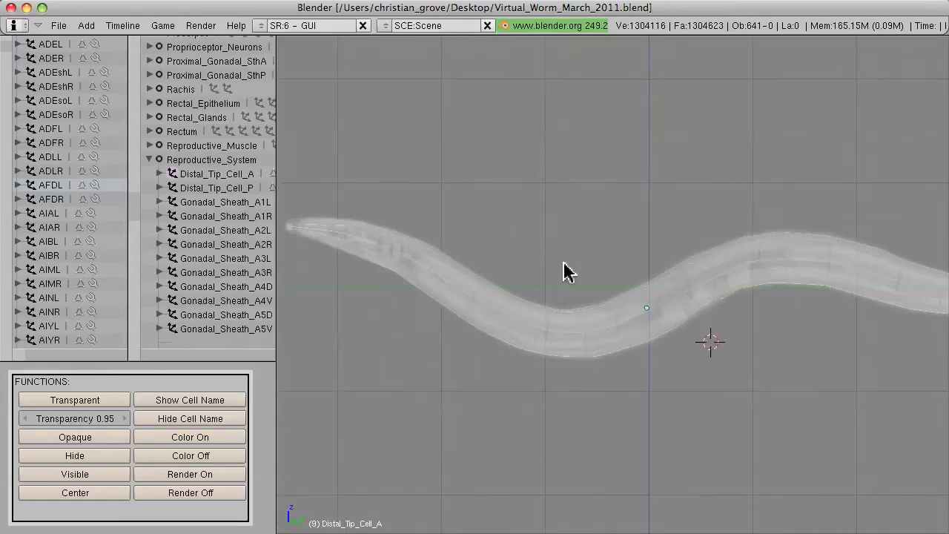
- Zoom in on the worm's head and select the RMFR neuron from the overlapping cells
shift+middle_drag(411, 270, 621, 326)
scroll(538, 318, up, 2)
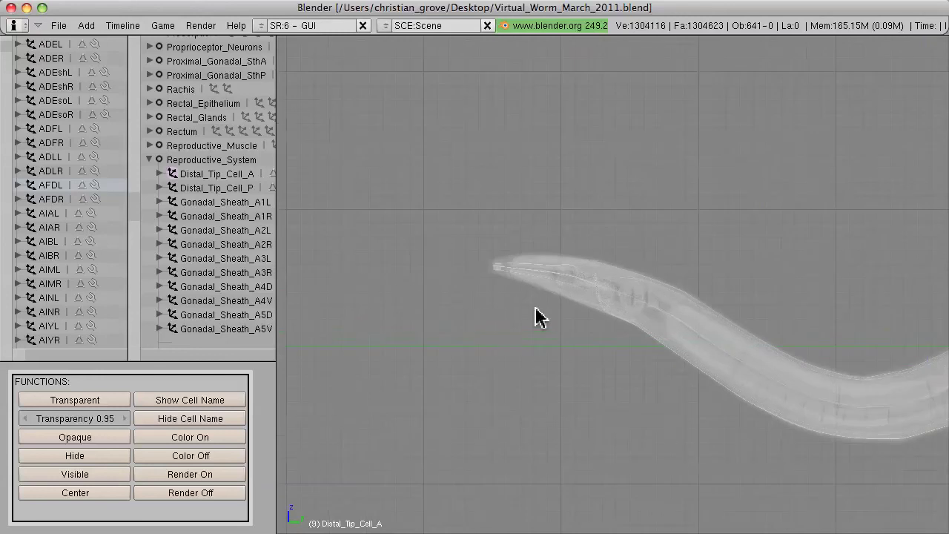
scroll(538, 318, up, 1)
scroll(538, 317, up, 2)
scroll(564, 311, up, 1)
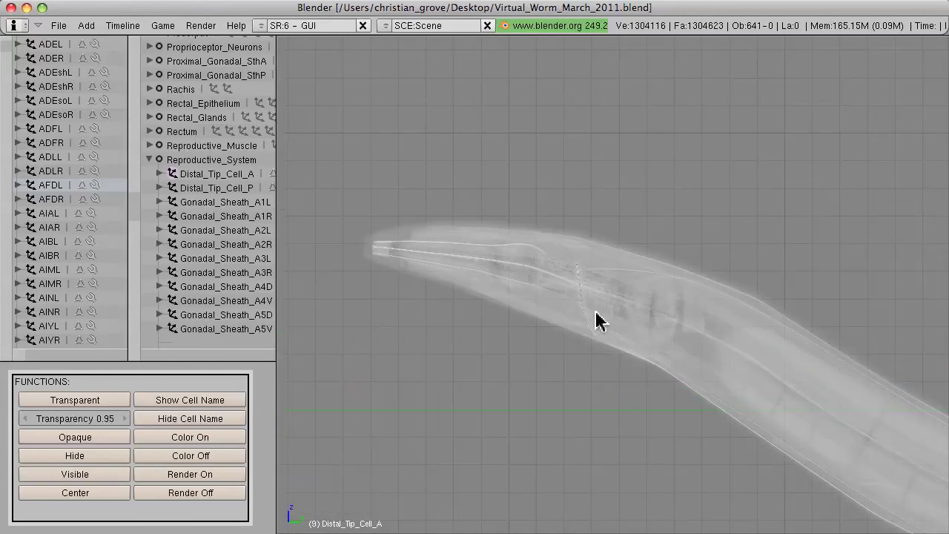
alt+right_click(594, 315)
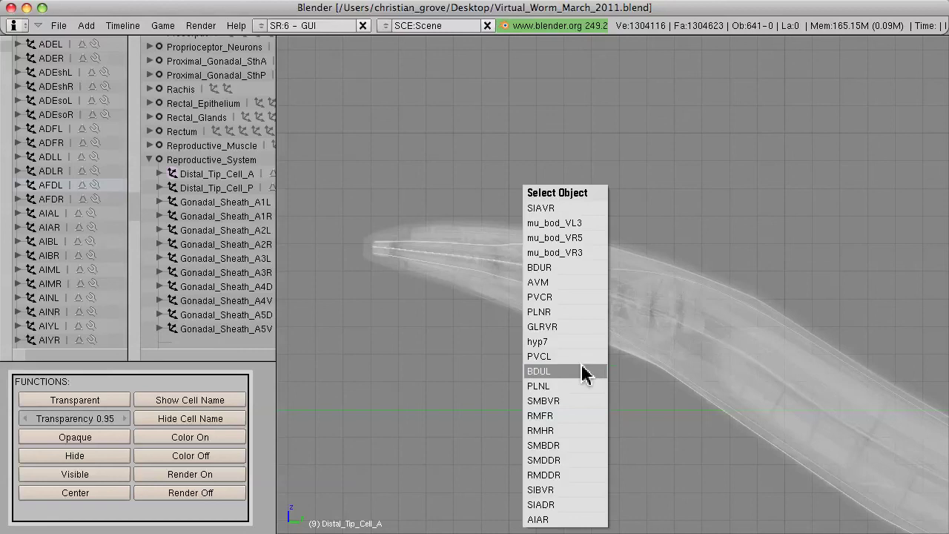
click(582, 418)
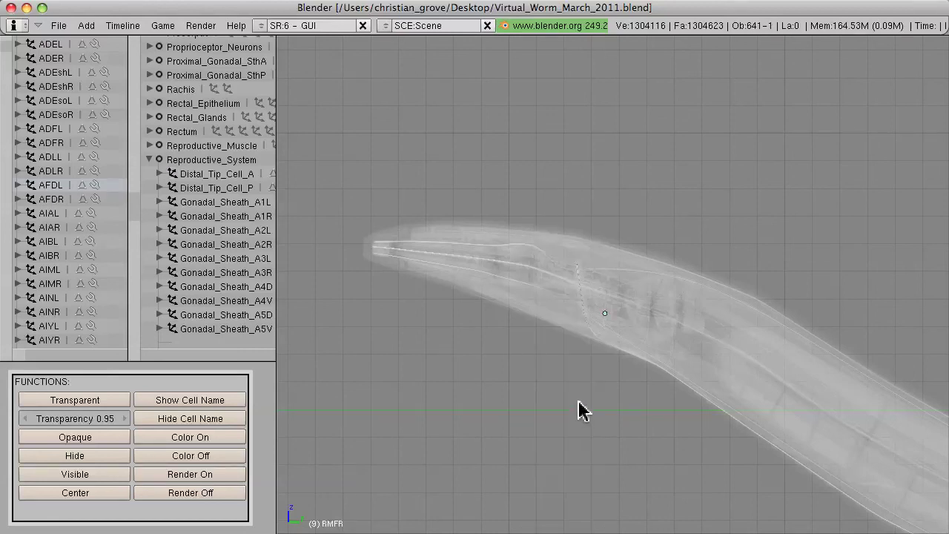
- Select the Motor_Neurons group via Shift+G, then apply Opaque and Color On
key(shift+g)
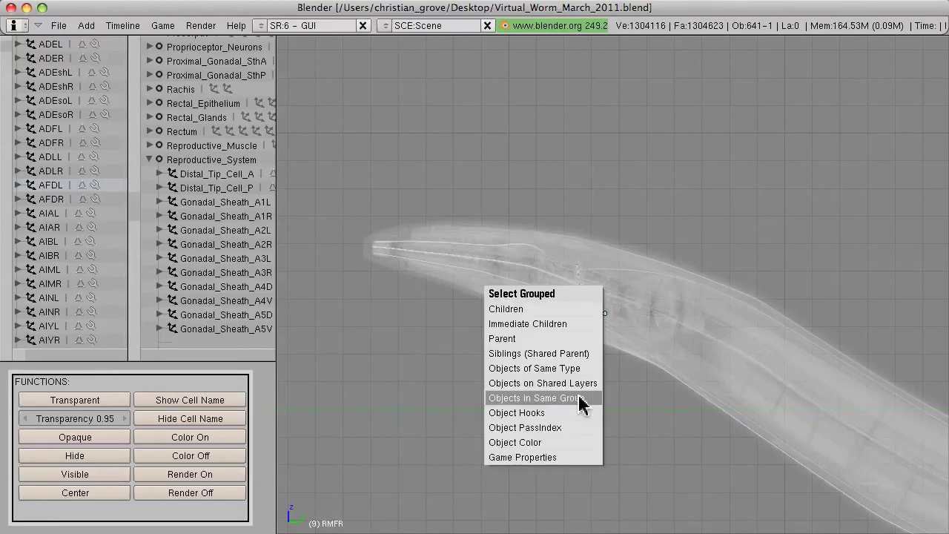
click(580, 401)
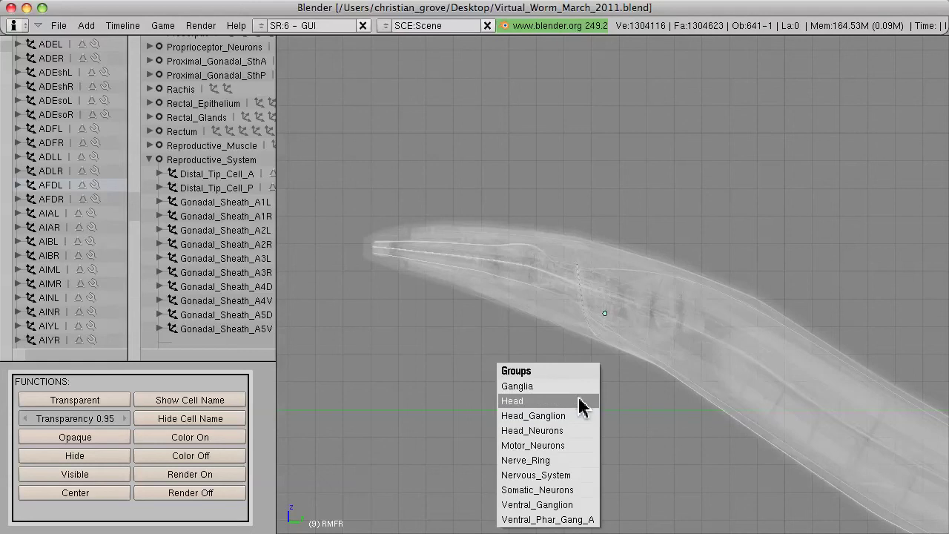
click(575, 445)
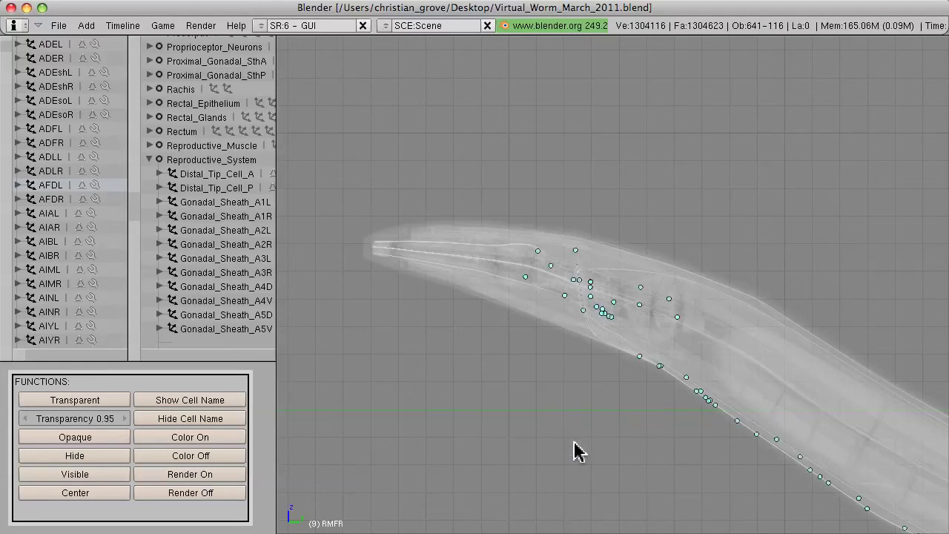
click(119, 437)
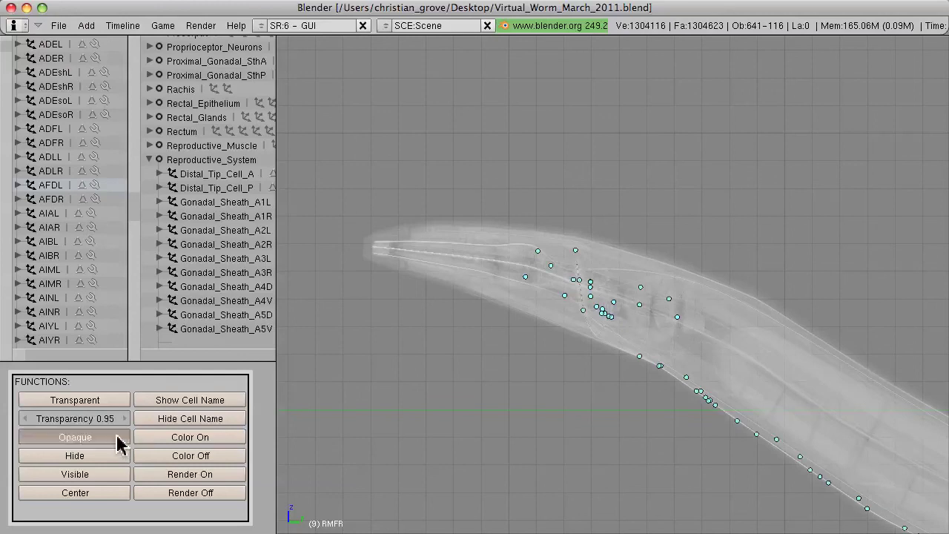
click(185, 436)
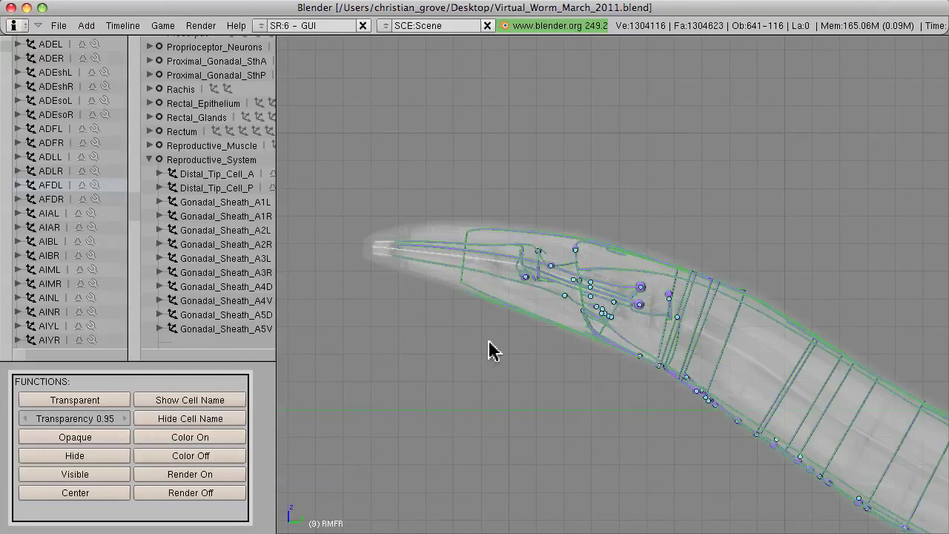
mouse_move(565, 352)
middle_down()
mouse_move(645, 289)
mouse_move(657, 250)
mouse_move(673, 324)
mouse_move(753, 343)
mouse_move(737, 367)
mouse_move(635, 388)
mouse_move(642, 303)
mouse_move(557, 281)
mouse_move(523, 292)
mouse_move(499, 317)
mouse_move(498, 344)
mouse_move(566, 371)
mouse_move(722, 353)
mouse_move(515, 354)
mouse_move(705, 354)
mouse_move(793, 334)
mouse_move(522, 425)
middle_up()
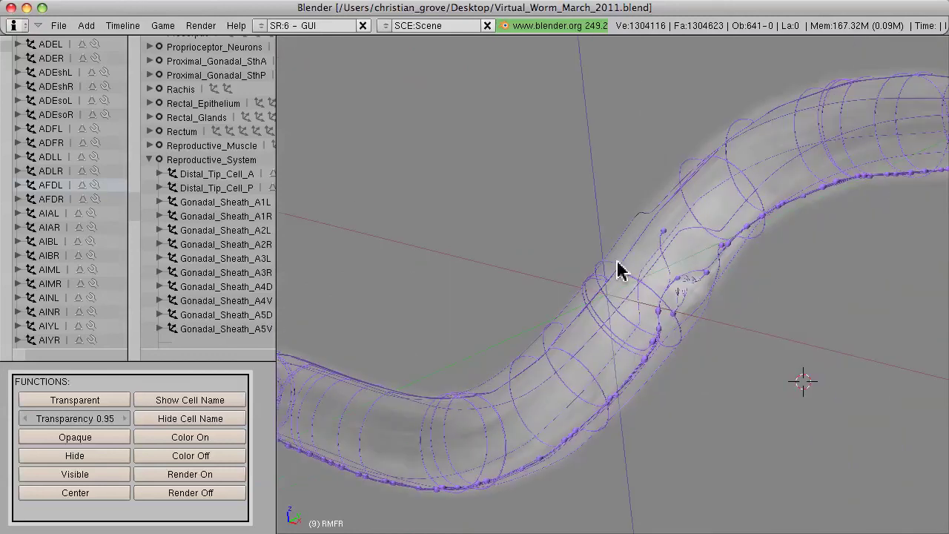
mouse_move(618, 269)
middle_down()
mouse_move(566, 360)
mouse_move(631, 303)
middle_up()
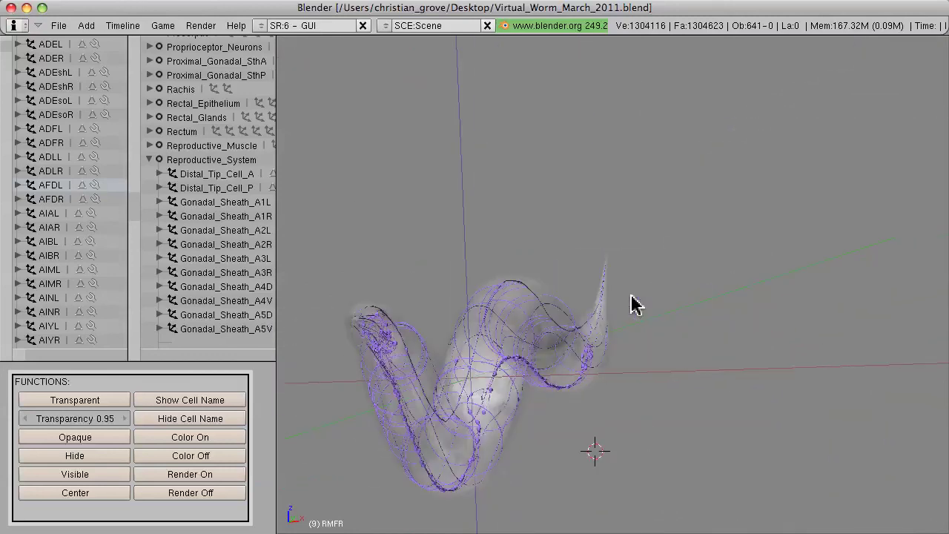
middle_drag(523, 341, 542, 337)
scroll(542, 337, up, 1)
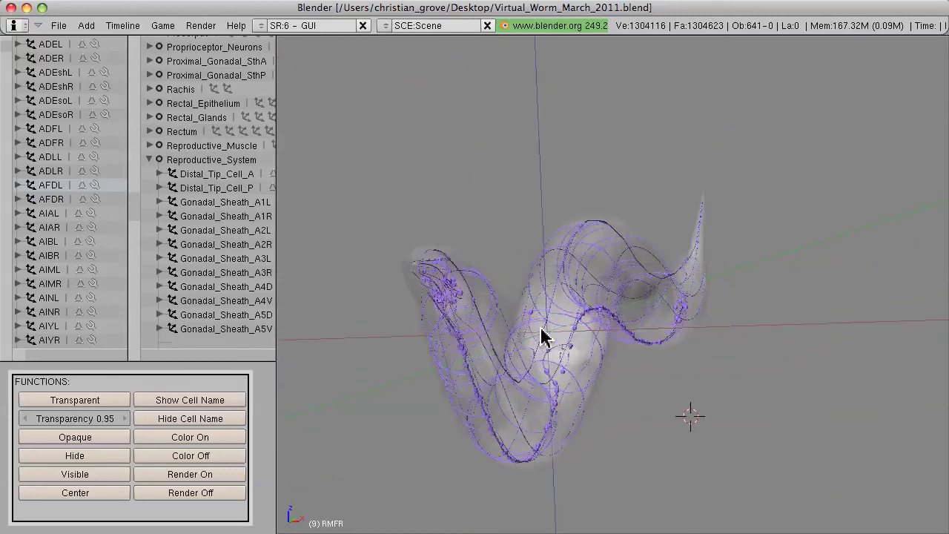
scroll(541, 337, up, 1)
scroll(541, 337, up, 1)
scroll(541, 337, up, 1)
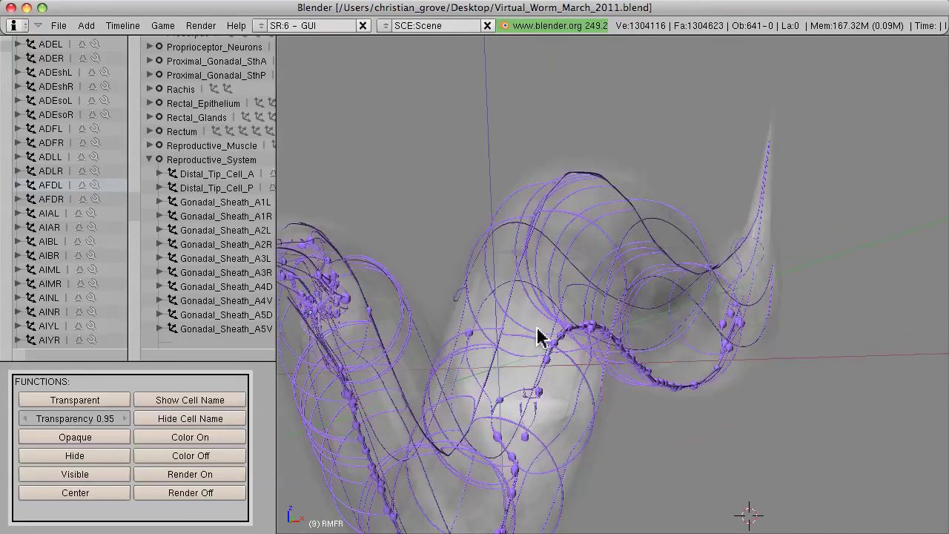
scroll(540, 335, up, 1)
scroll(537, 337, up, 1)
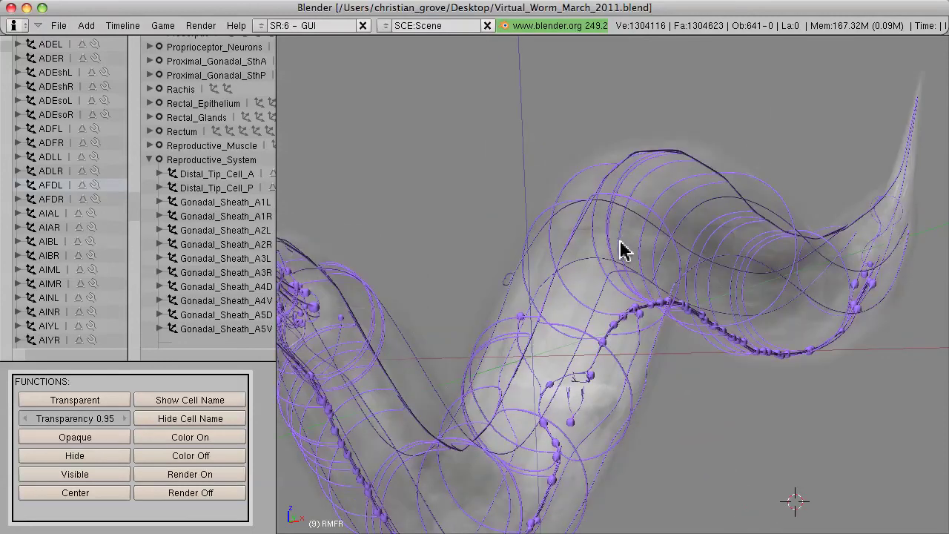
scroll(609, 286, down, 1)
scroll(610, 287, down, 1)
scroll(608, 288, down, 1)
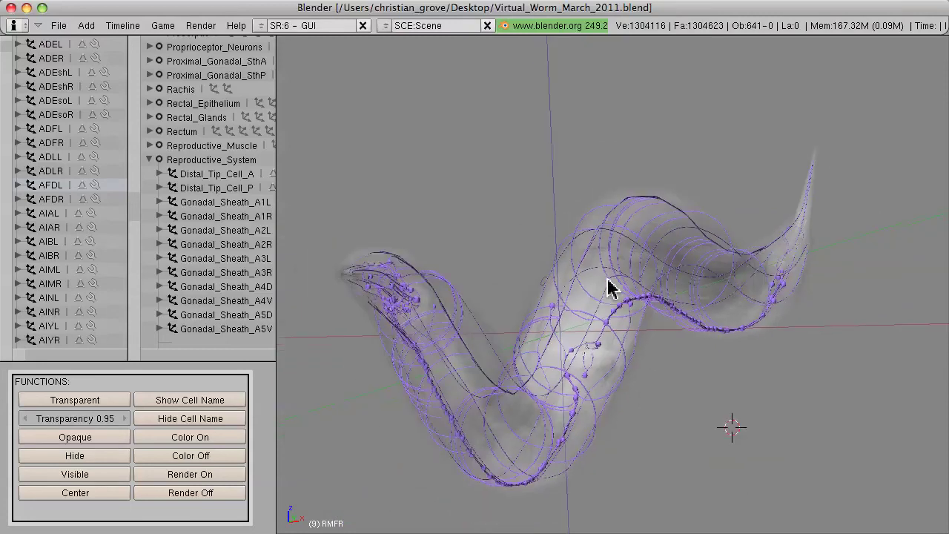
scroll(608, 288, down, 1)
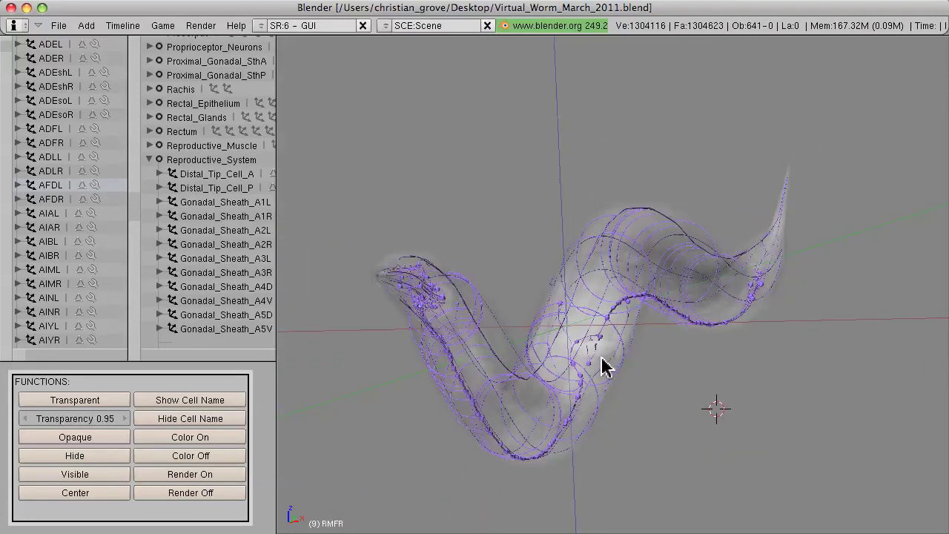
scroll(585, 376, up, 1)
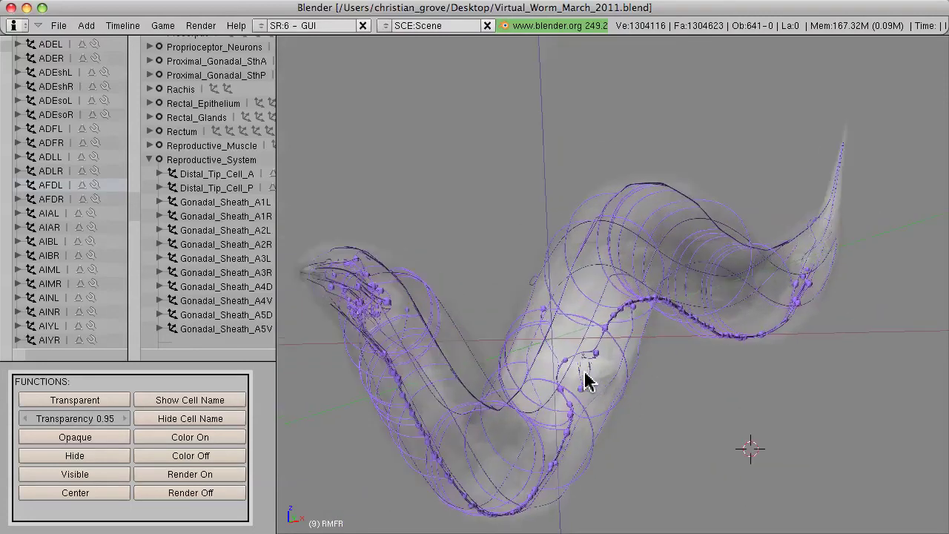